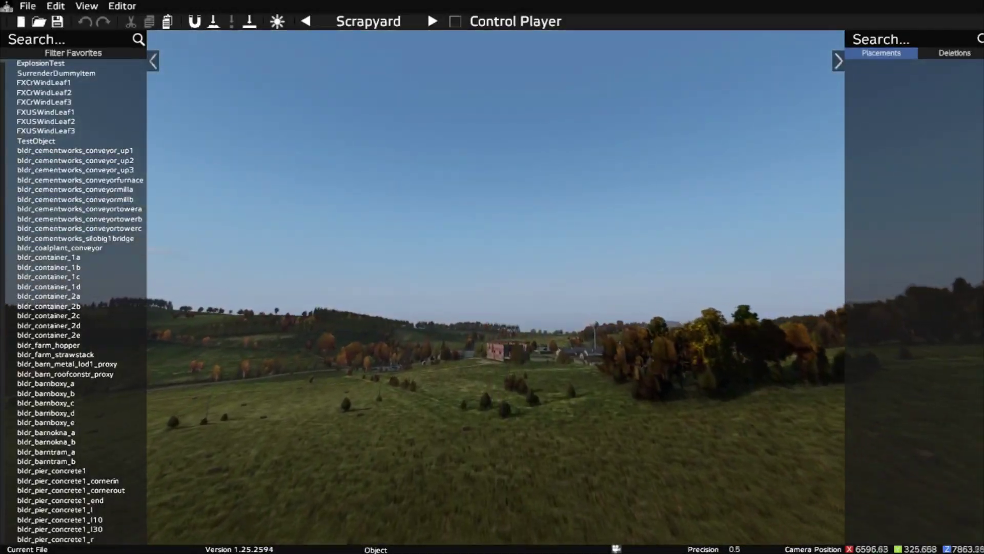
{"action": "key", "text": "w"}
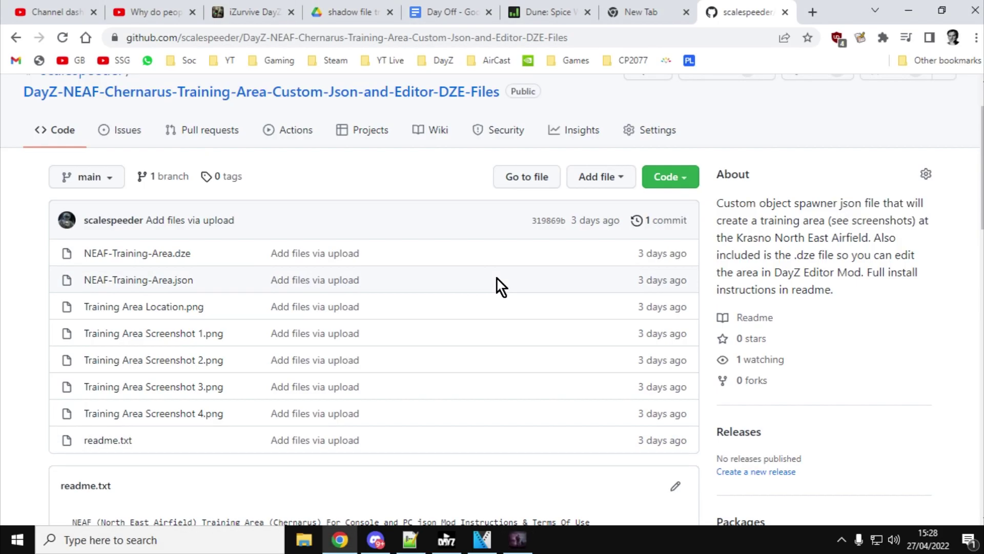
- Switch to File Explorer in a maximized window and open the Editor folder inside Documents\DayZ
{"action": "left_click", "coordinate": [304, 541]}
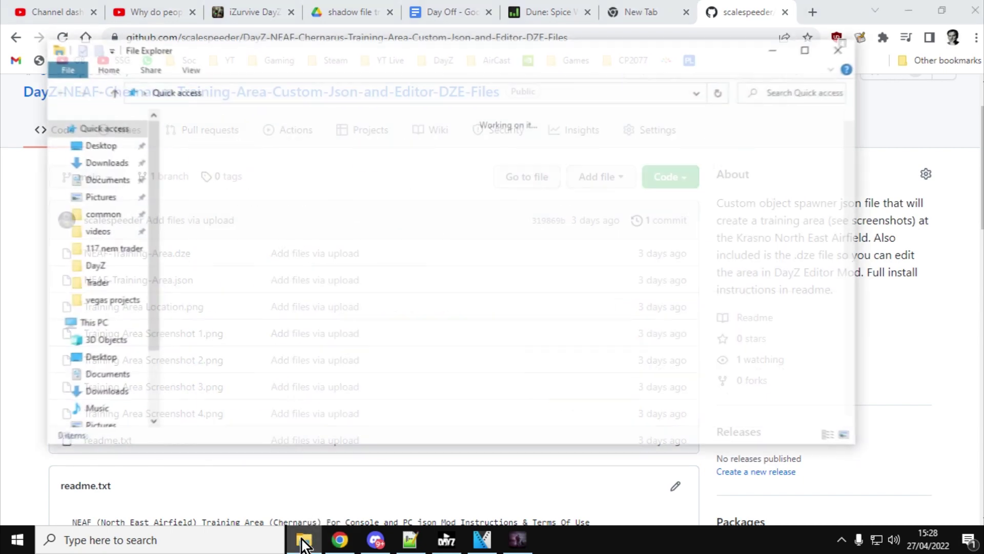
{"action": "left_click", "coordinate": [809, 48]}
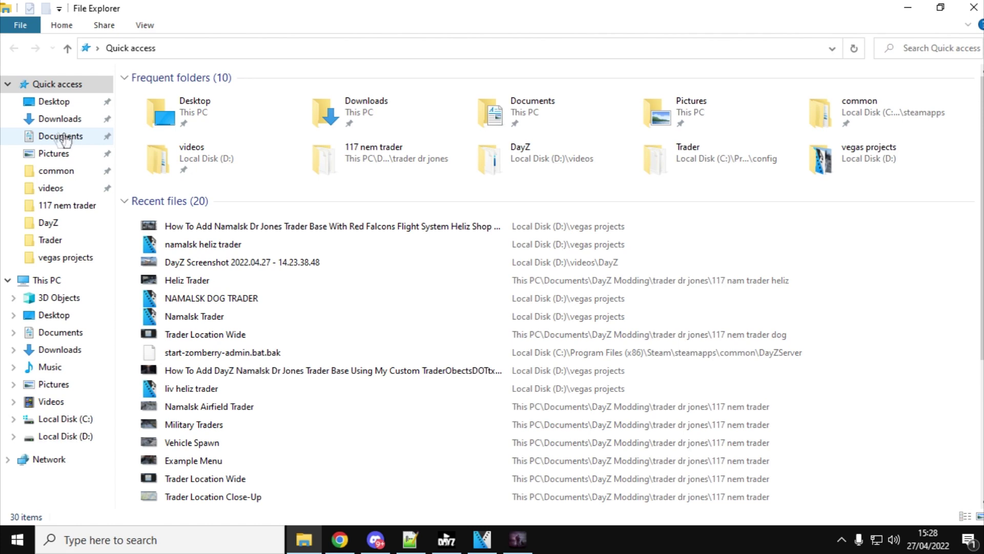
{"action": "left_click", "coordinate": [55, 146]}
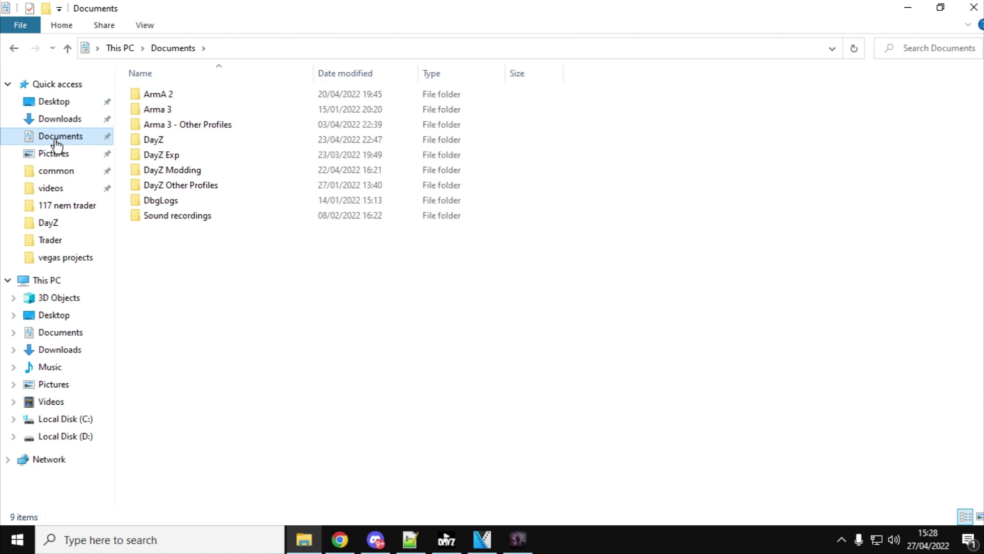
{"action": "double_click", "coordinate": [161, 141]}
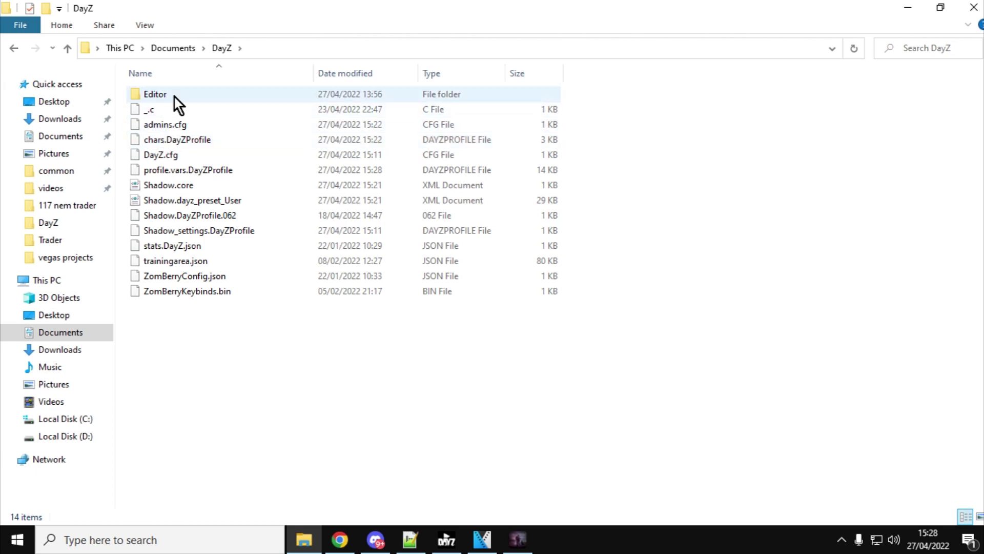
{"action": "double_click", "coordinate": [158, 94]}
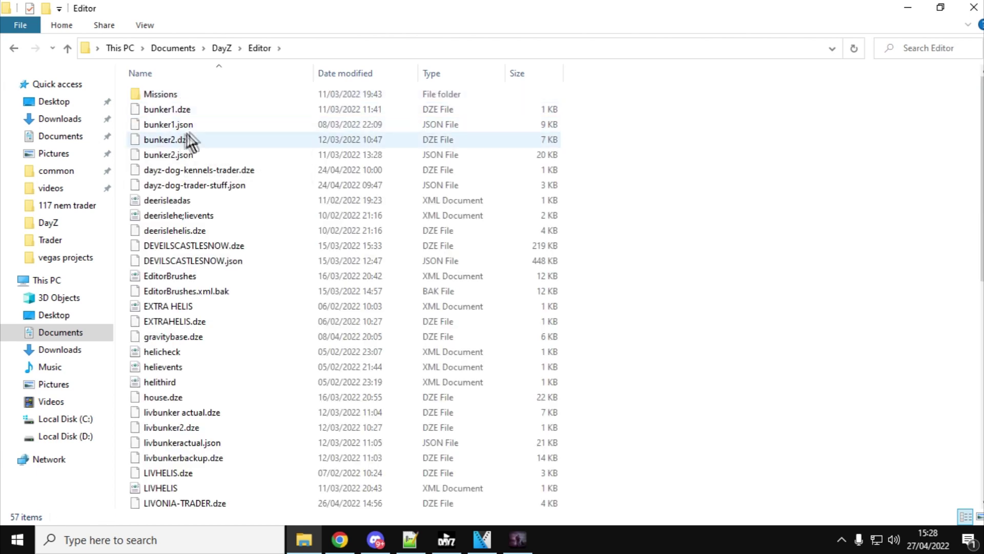
- Look through the files in the Editor folder and show the folder's full path
{"action": "scroll", "coordinate": [222, 253], "scroll_direction": "down", "scroll_amount": 9}
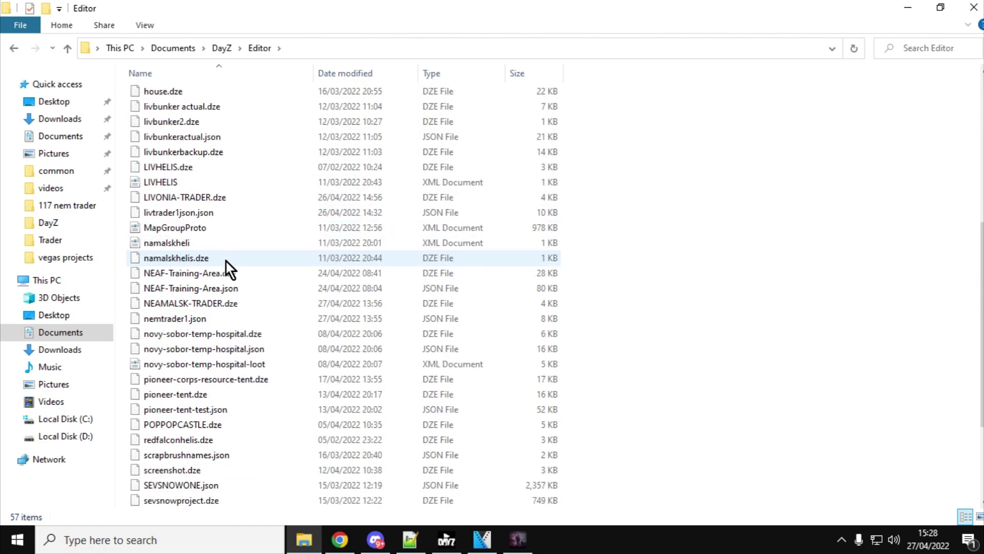
{"action": "scroll", "coordinate": [226, 269], "scroll_direction": "up", "scroll_amount": 9}
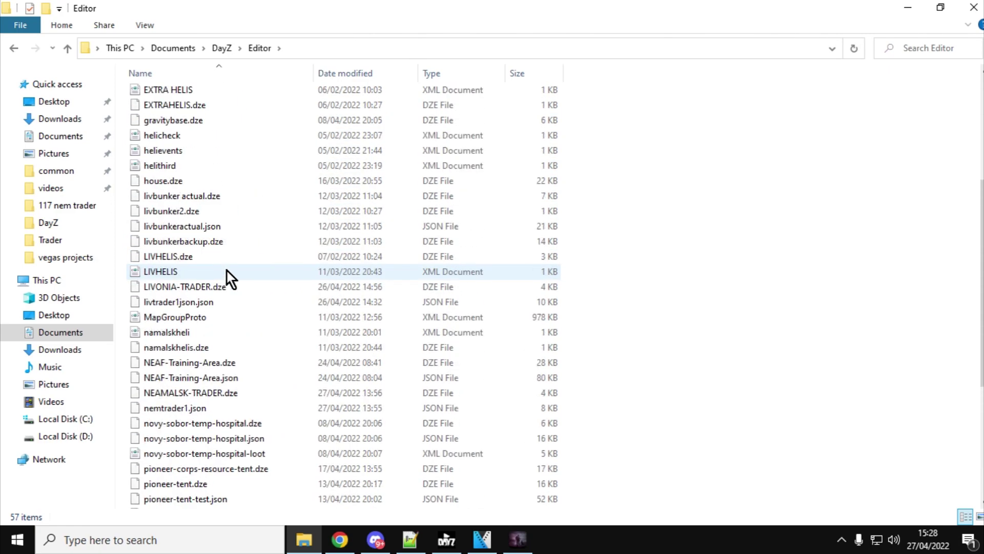
{"action": "left_click", "coordinate": [353, 49]}
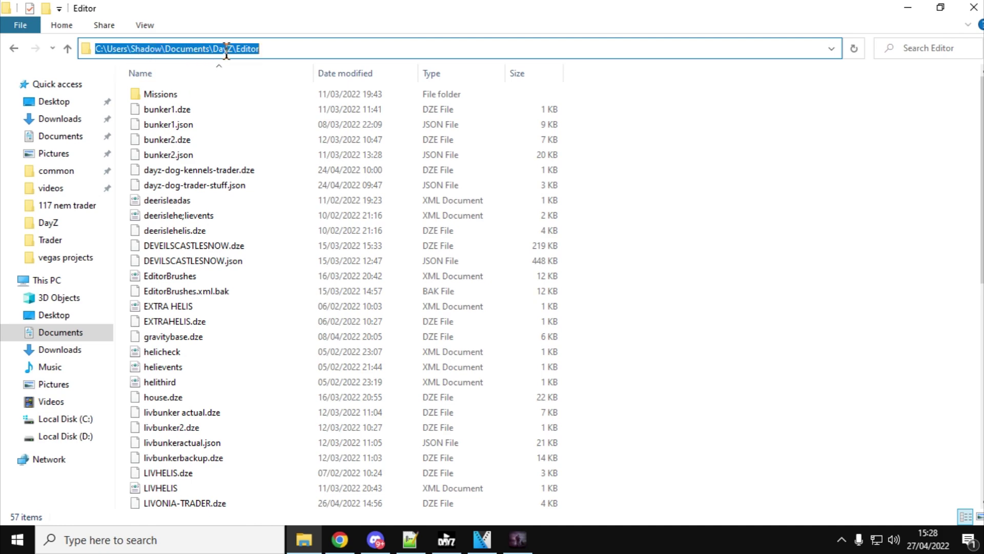
{"action": "left_click", "coordinate": [293, 48]}
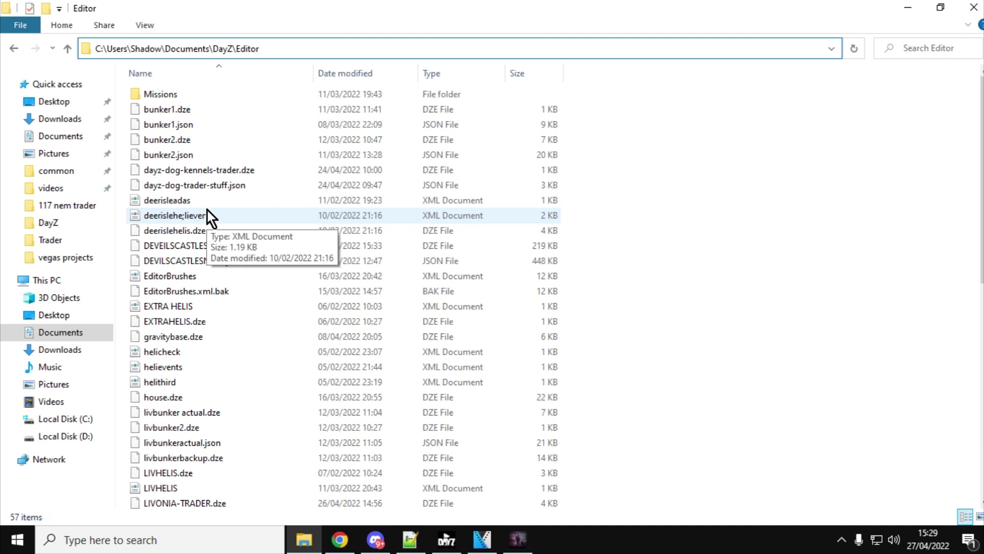
- Switch to Chrome and download the DayZ NEAF Chernarus Training Area repository from GitHub as a ZIP
{"action": "left_click", "coordinate": [340, 539]}
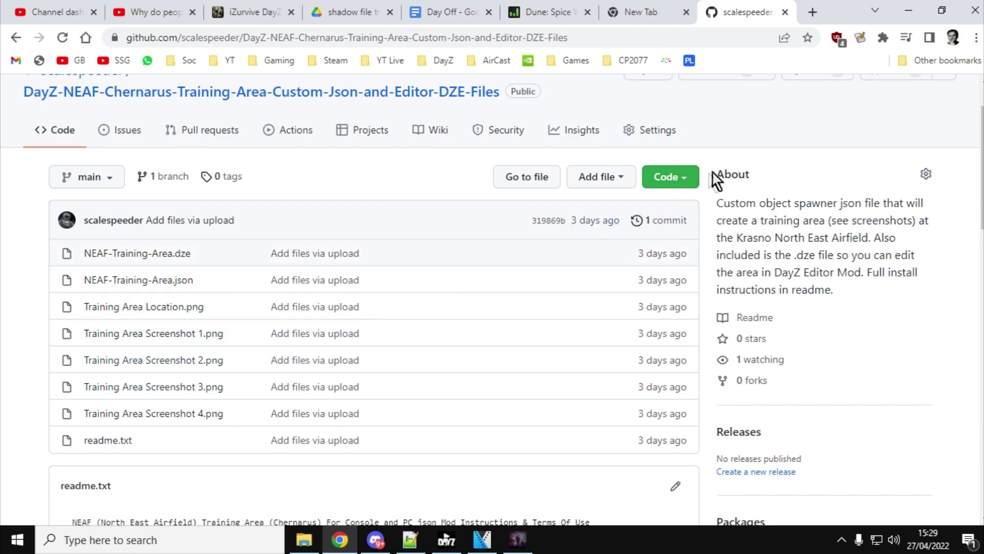
{"action": "left_click", "coordinate": [687, 179]}
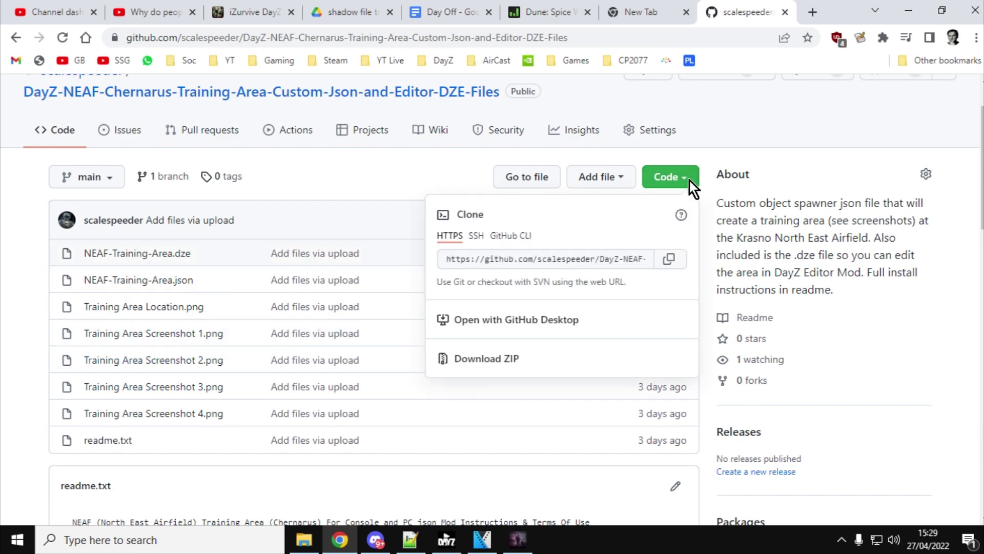
{"action": "left_click", "coordinate": [501, 358]}
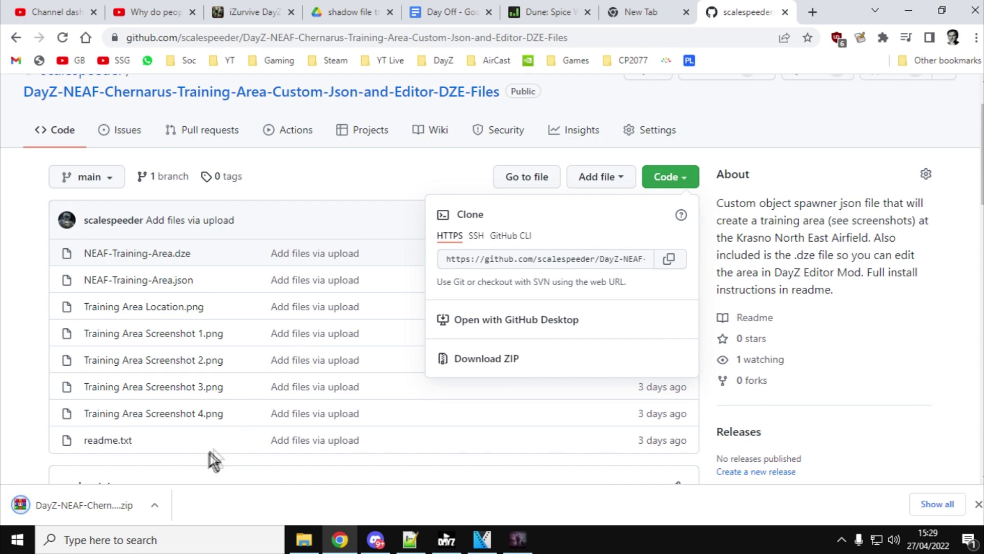
- Show the downloaded ZIP in the Downloads folder and extract its contents there
{"action": "left_click", "coordinate": [155, 505]}
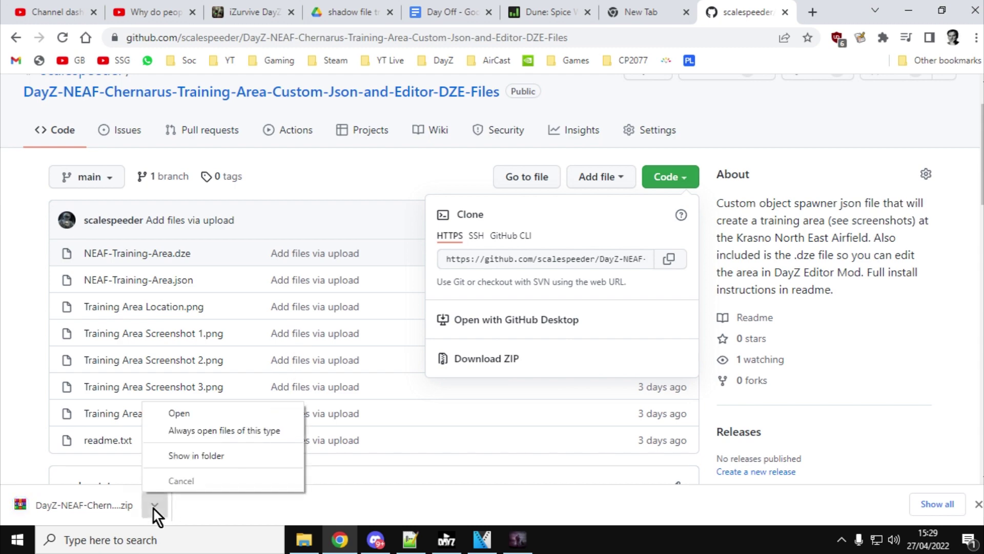
{"action": "left_click", "coordinate": [198, 456]}
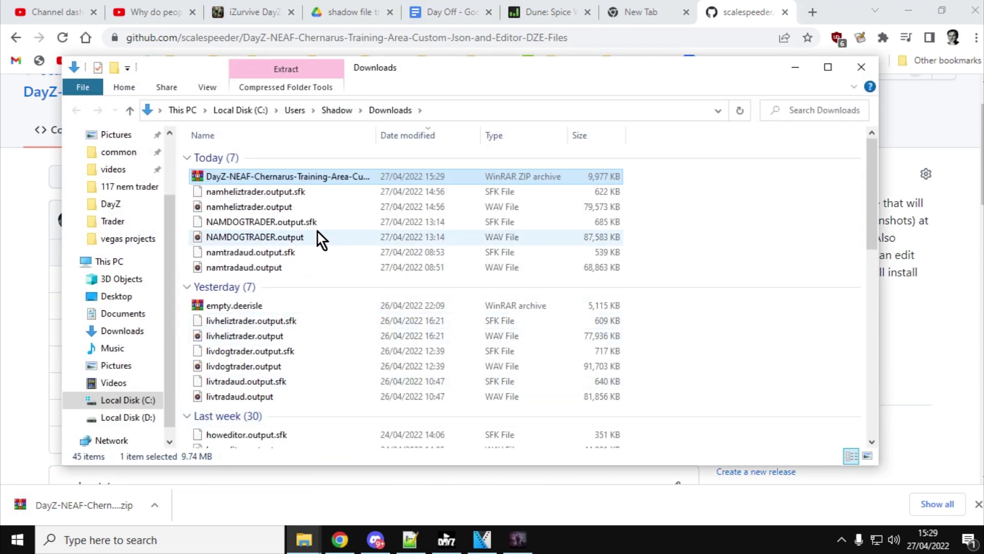
{"action": "right_click", "coordinate": [300, 179]}
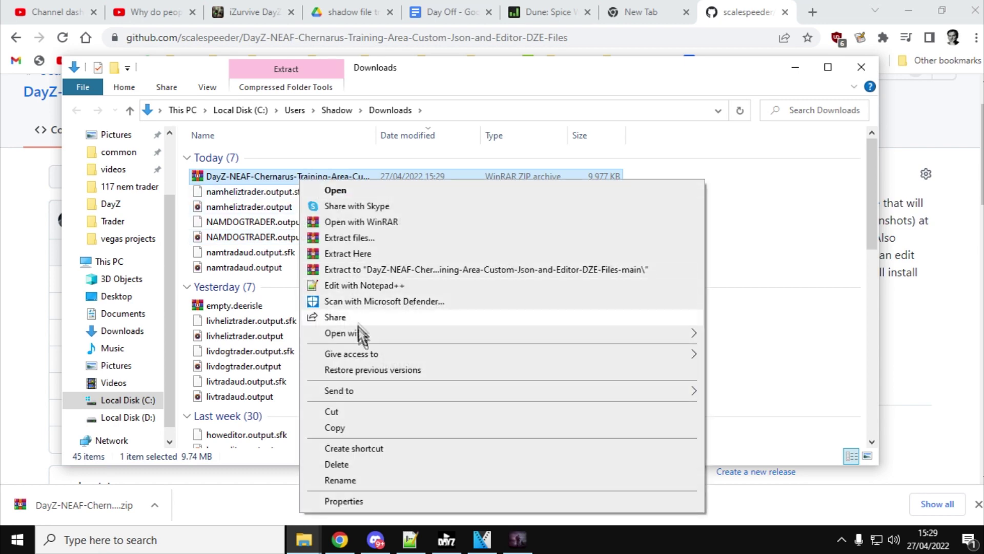
{"action": "left_click", "coordinate": [353, 256]}
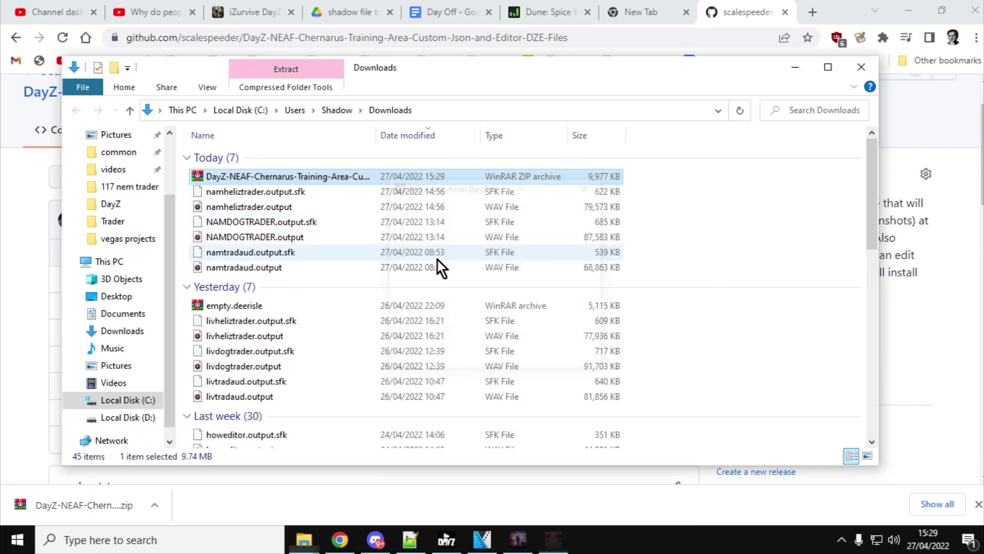
- Open the extracted DayZ-NEAF-Chernarus-Training-Area folder in Downloads and maximize its window
{"action": "scroll", "coordinate": [436, 294], "scroll_direction": "down", "scroll_amount": 1}
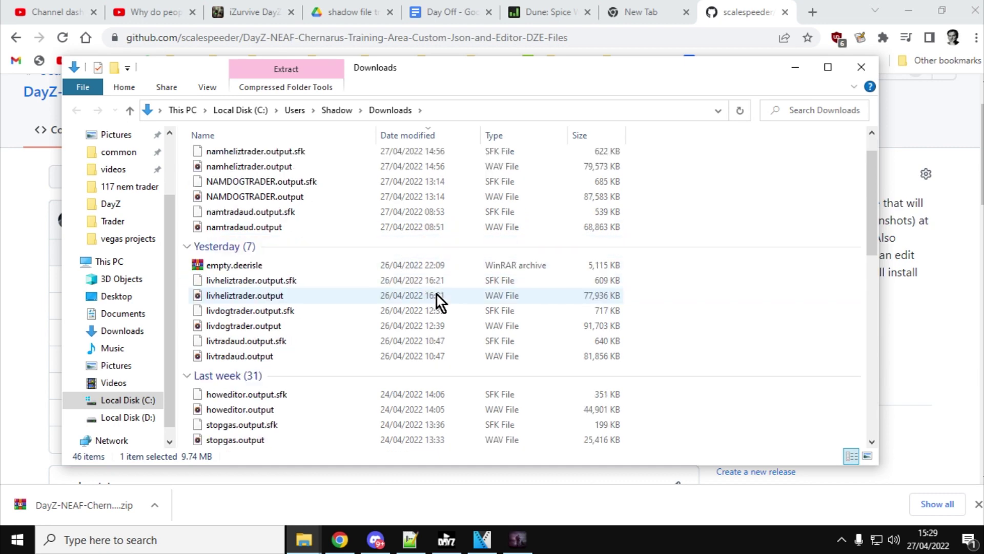
{"action": "scroll", "coordinate": [437, 294], "scroll_direction": "down", "scroll_amount": 10}
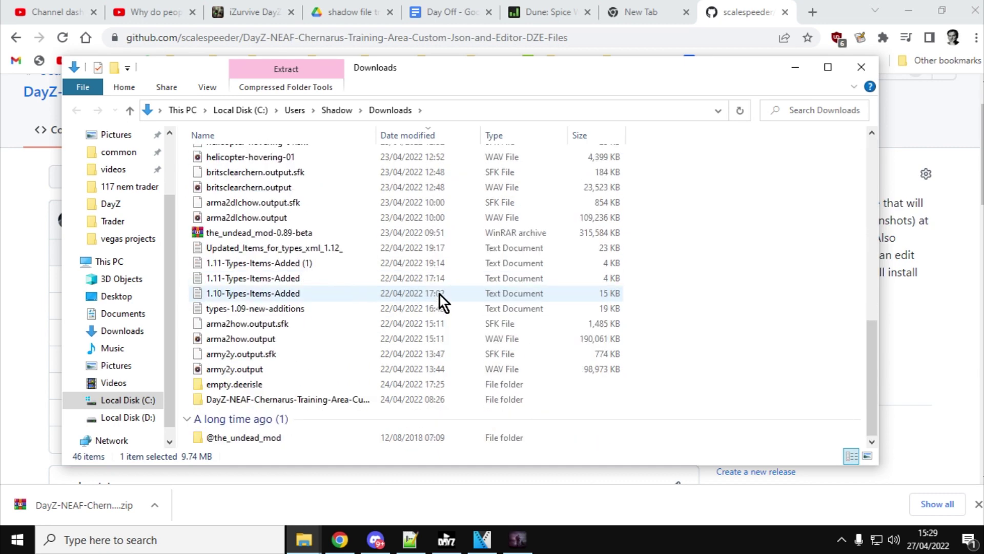
{"action": "double_click", "coordinate": [237, 398]}
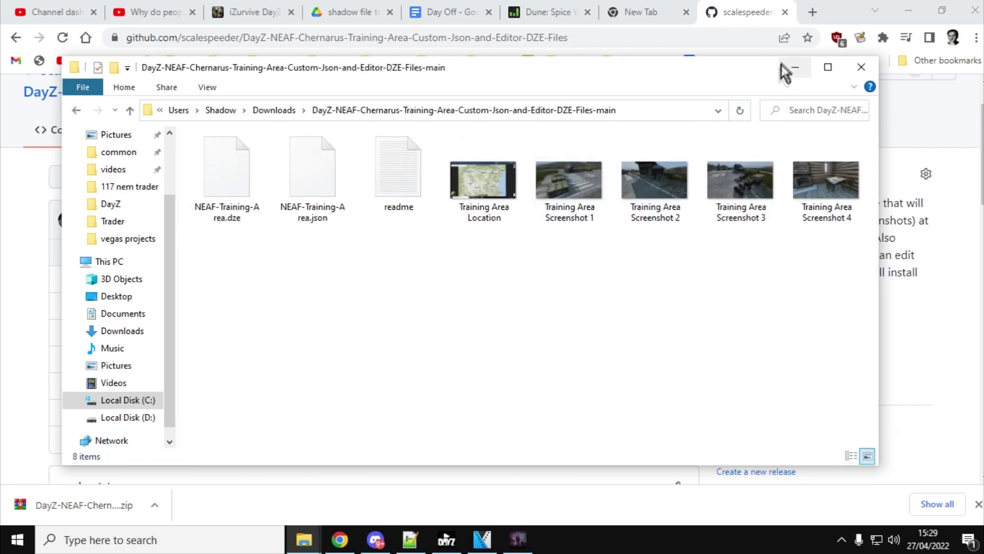
{"action": "left_click", "coordinate": [826, 69]}
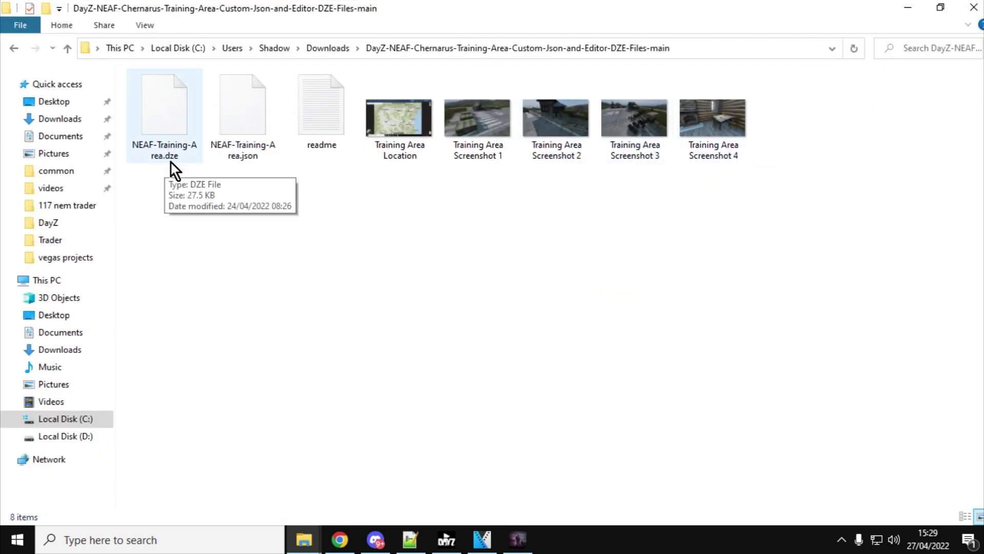
- Copy NEAF-Training-Area.dze from the extracted folder into Documents\DayZ\Editor, replacing the existing file
{"action": "right_click", "coordinate": [156, 116]}
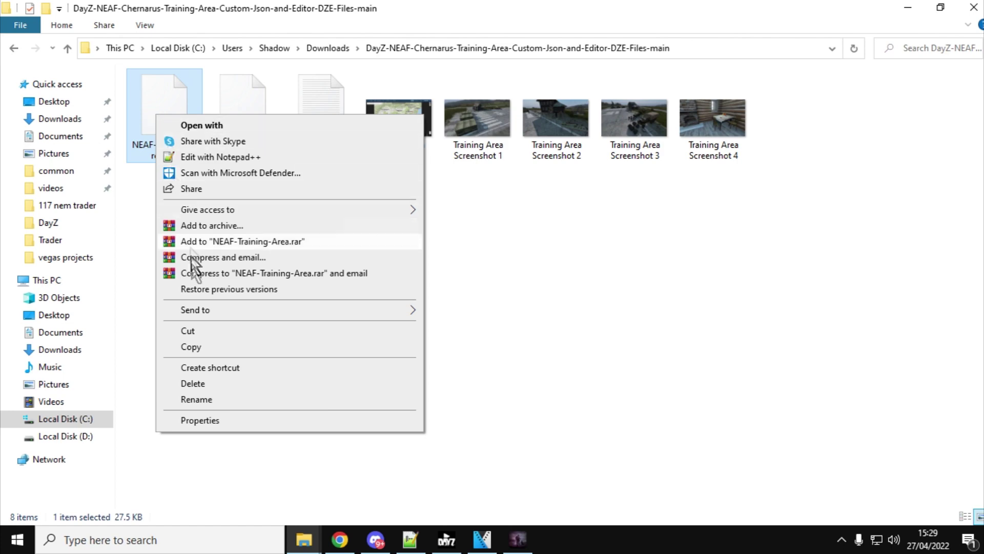
{"action": "left_click", "coordinate": [199, 347]}
{"action": "left_click", "coordinate": [304, 538]}
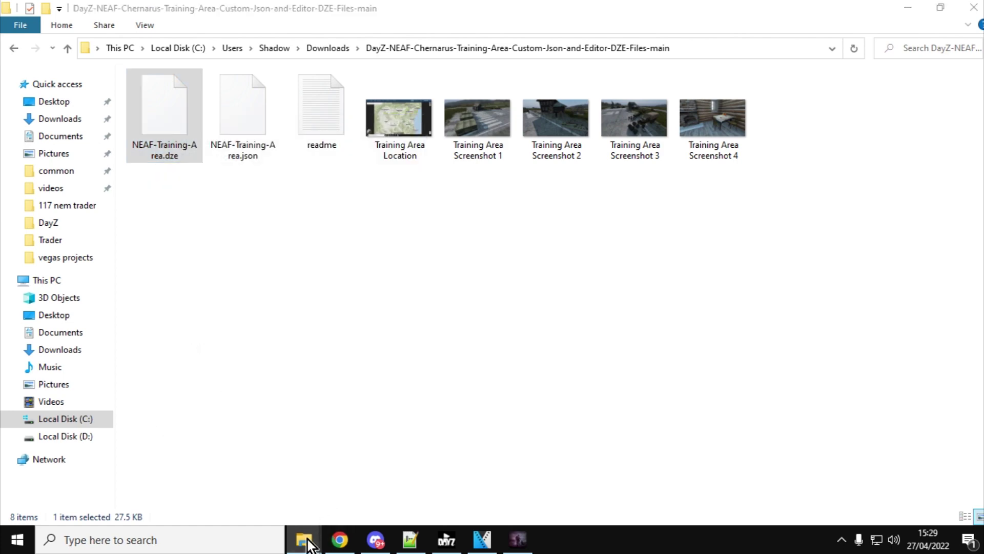
{"action": "left_click", "coordinate": [281, 489]}
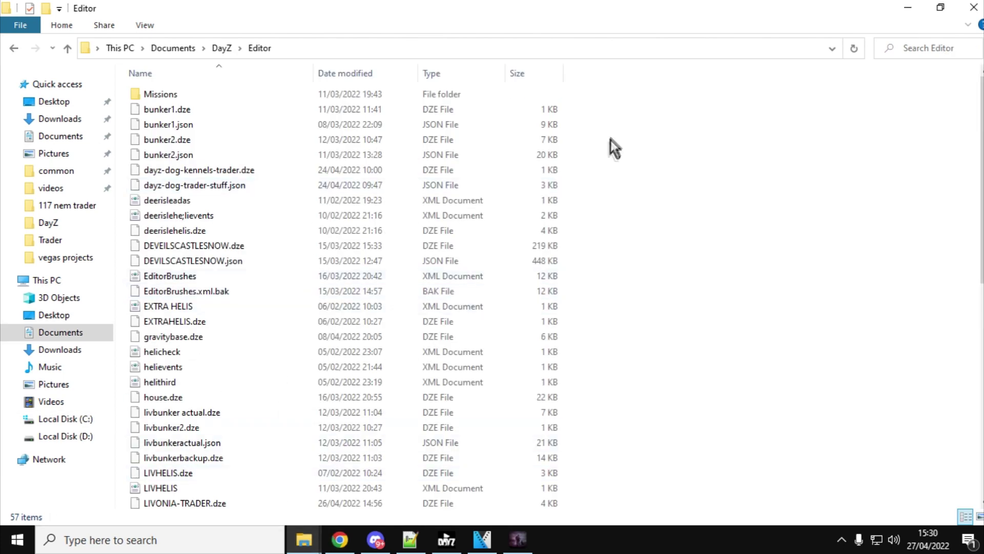
{"action": "right_click", "coordinate": [724, 187]}
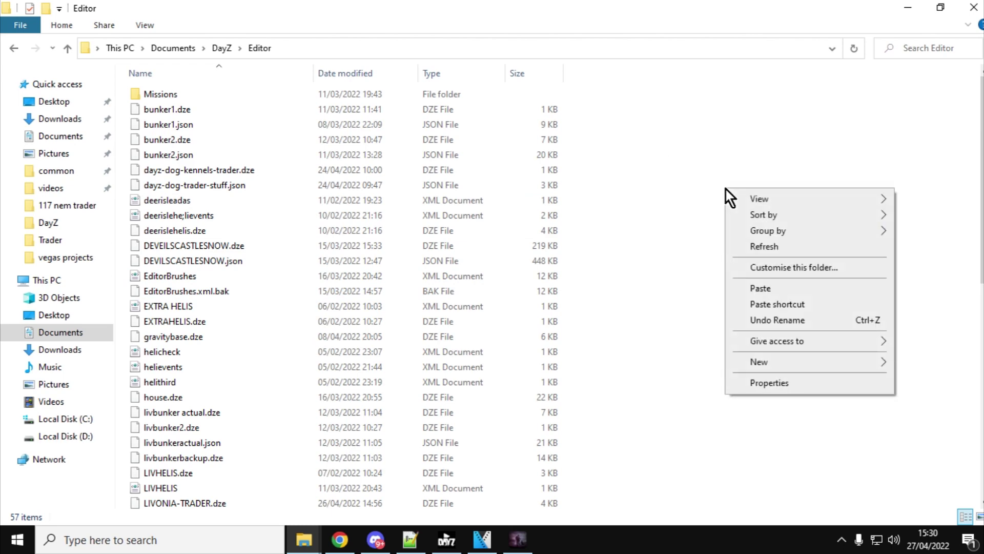
{"action": "left_click", "coordinate": [754, 288]}
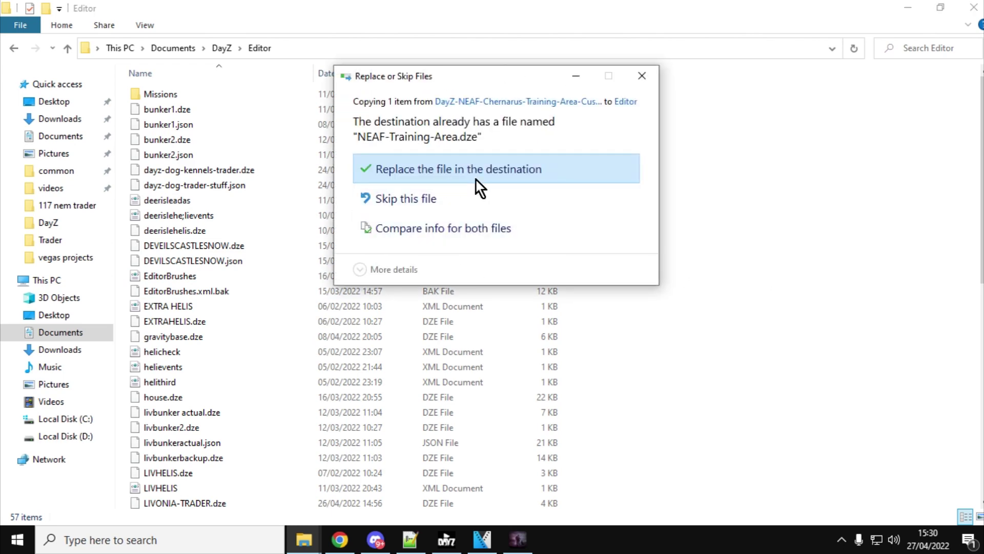
{"action": "left_click", "coordinate": [522, 171]}
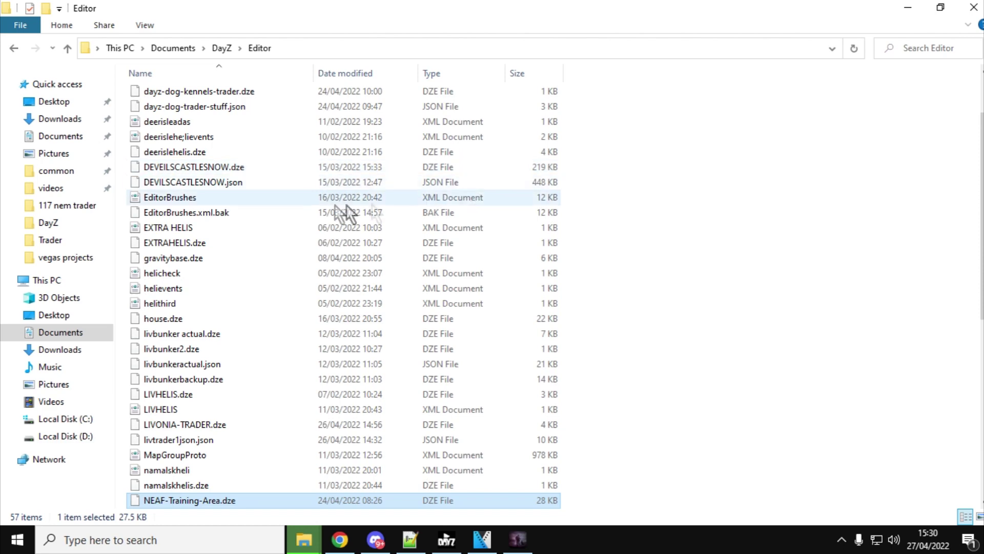
{"action": "scroll", "coordinate": [358, 453], "scroll_direction": "down", "scroll_amount": 1}
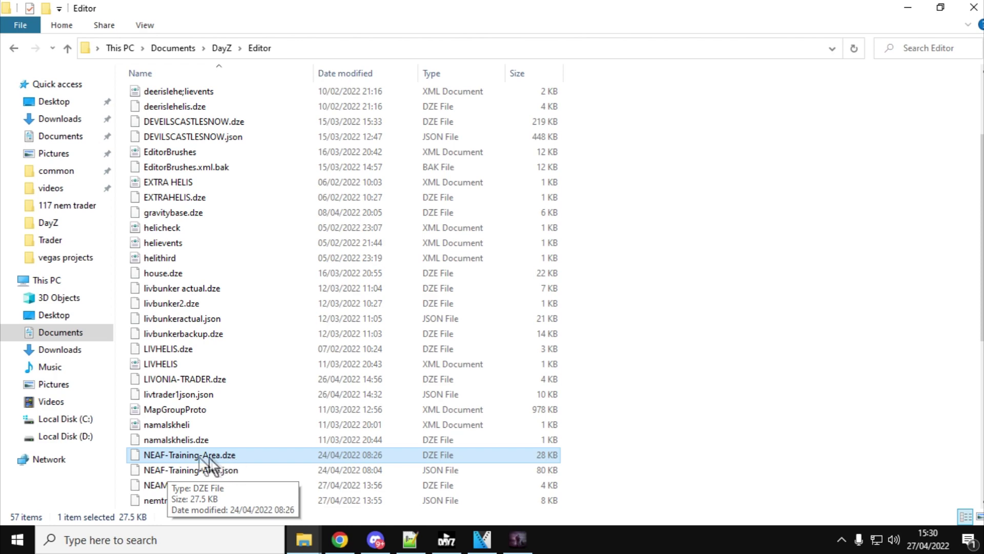
- Switch to DayZ Editor and import NEAF-Training-Area.dze as a DayZ Editor (*.dze) file
{"action": "left_click", "coordinate": [515, 539]}
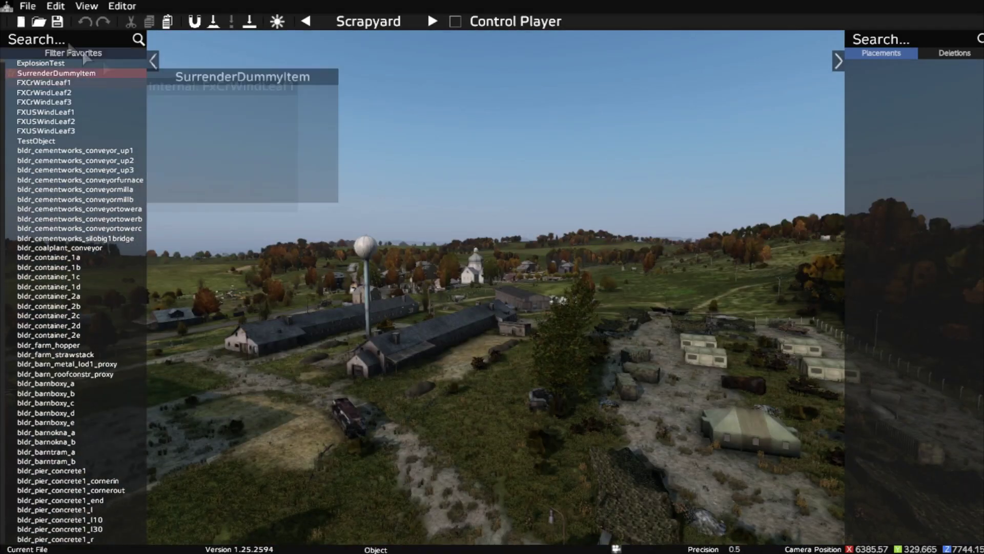
{"action": "left_click", "coordinate": [26, 6]}
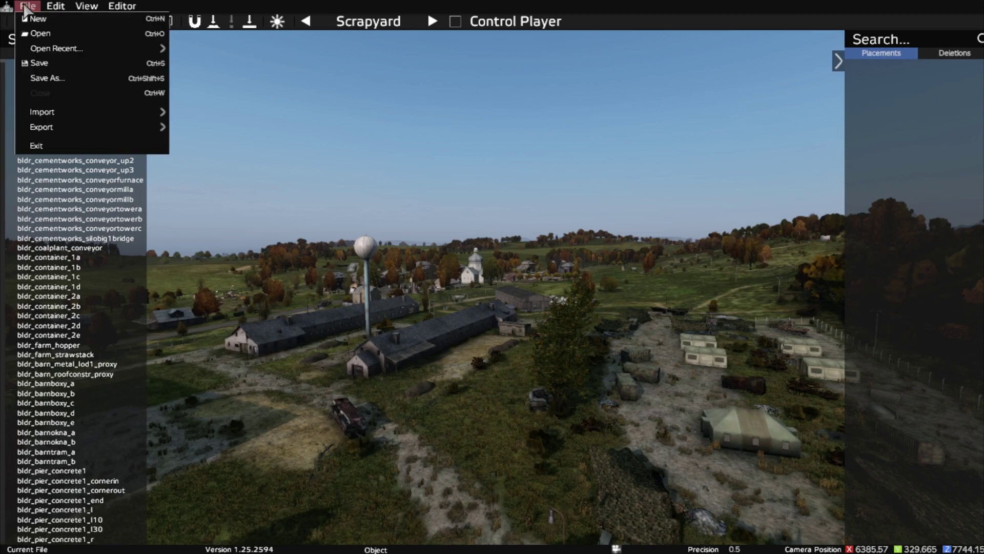
{"action": "mouse_move", "coordinate": [89, 112]}
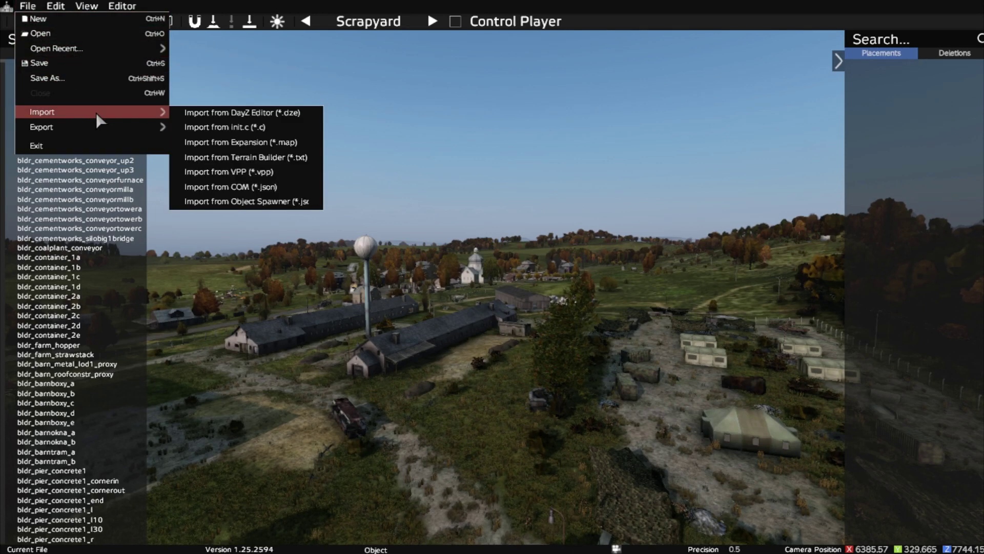
{"action": "left_click", "coordinate": [224, 113]}
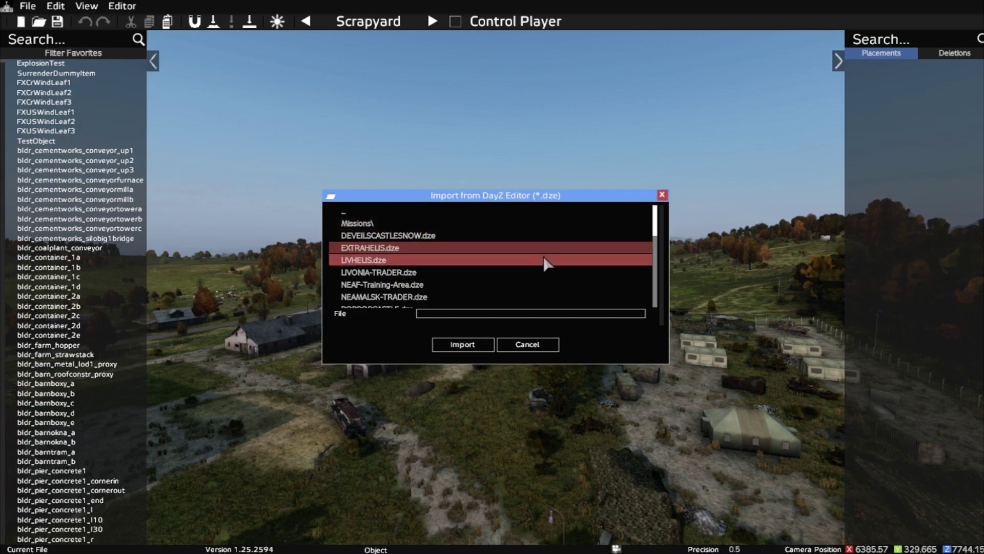
{"action": "scroll", "coordinate": [545, 264], "scroll_direction": "down", "scroll_amount": 3}
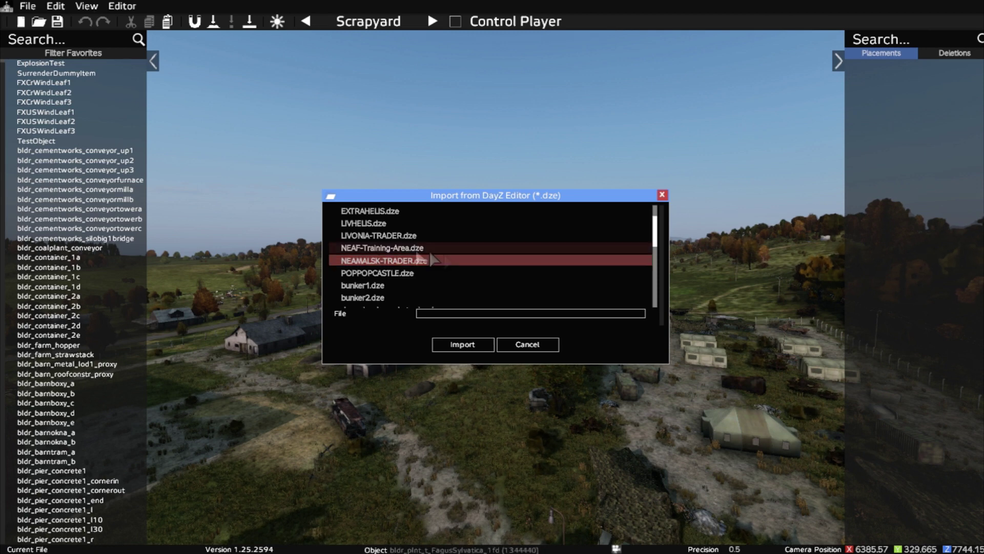
{"action": "left_click", "coordinate": [383, 251]}
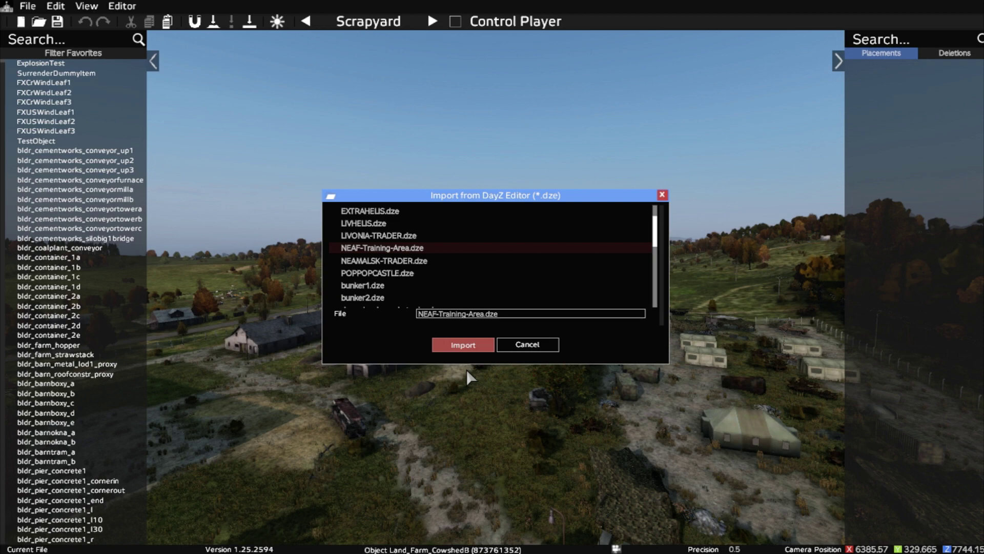
{"action": "left_click", "coordinate": [467, 344]}
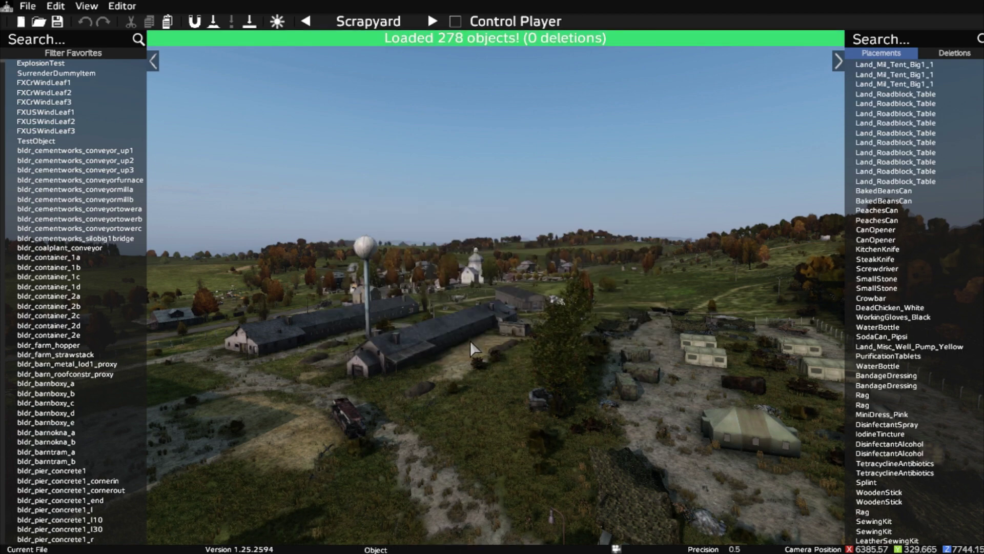
- Open the map, locate the Krasnostav airstrip and move the camera to the runway end with the imported objects
{"action": "right_click_drag", "start_coordinate": [549, 257], "coordinate": [515, 285]}
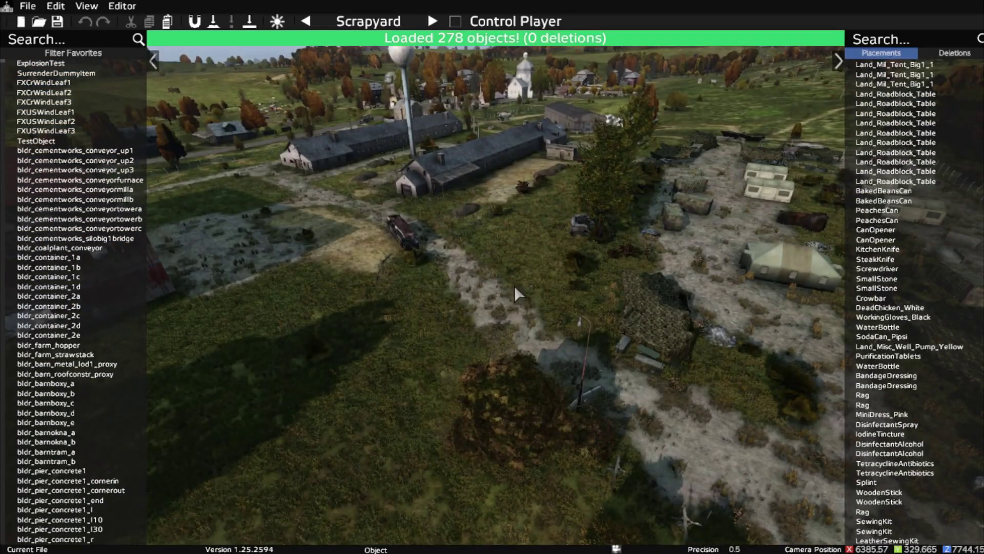
{"action": "key", "text": "m"}
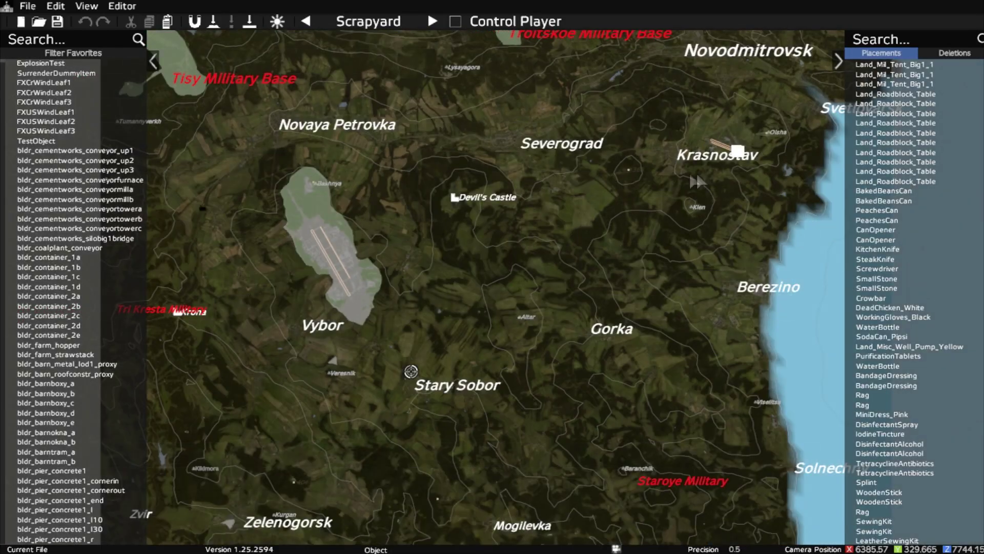
{"action": "scroll", "coordinate": [726, 169], "scroll_direction": "up", "scroll_amount": 5}
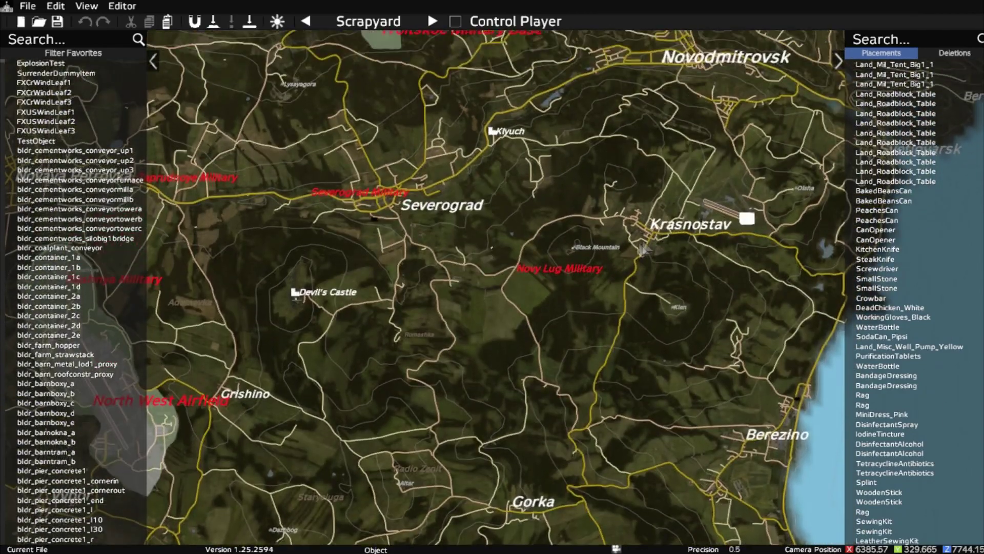
{"action": "scroll", "coordinate": [793, 186], "scroll_direction": "up", "scroll_amount": 3}
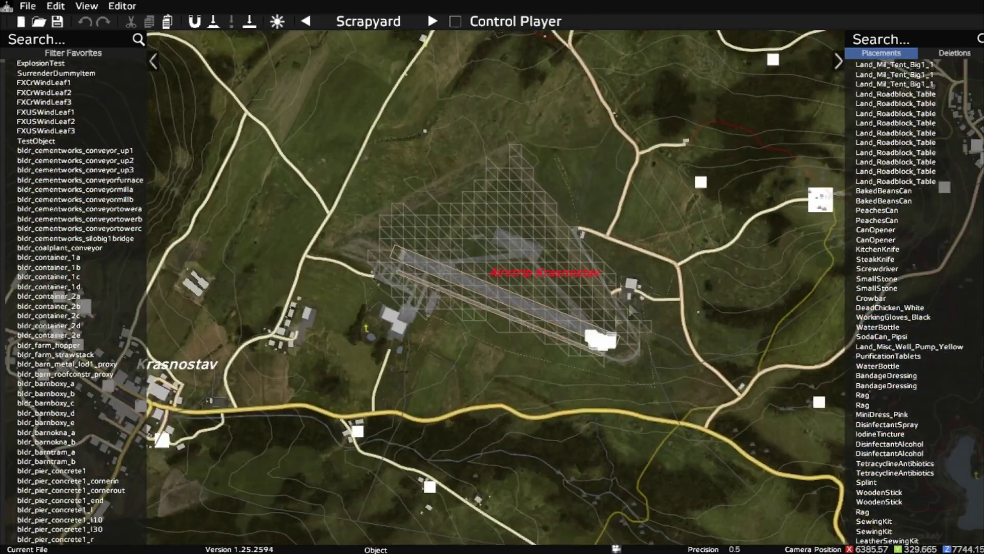
{"action": "middle_click", "coordinate": [586, 329]}
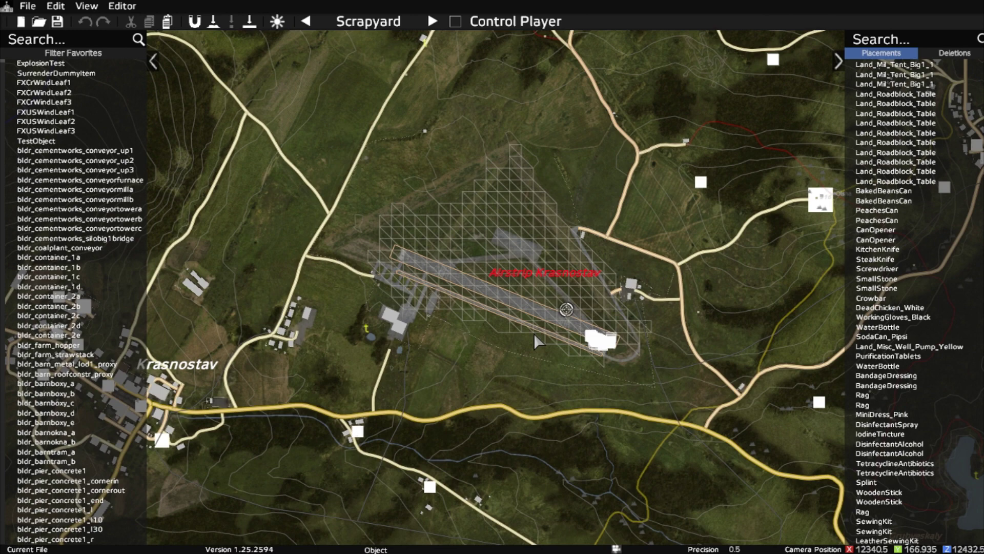
{"action": "right_click_drag", "start_coordinate": [540, 325], "coordinate": [549, 306]}
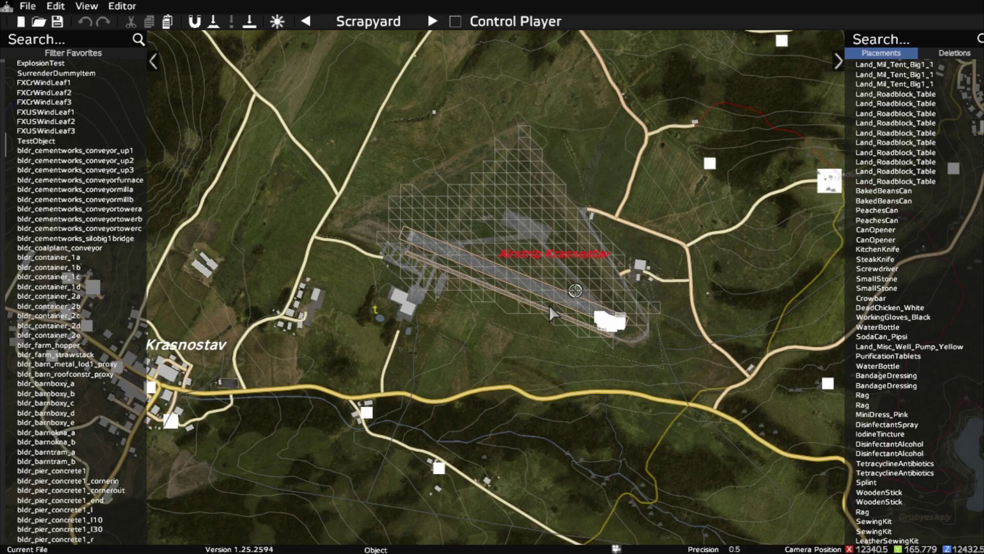
- Close the map and examine the imported tents, house and vehicles on the runway with the editor interface hidden
{"action": "key", "text": "m"}
{"action": "right_click_drag", "start_coordinate": [549, 306], "coordinate": [719, 223]}
{"action": "key", "text": "w"}
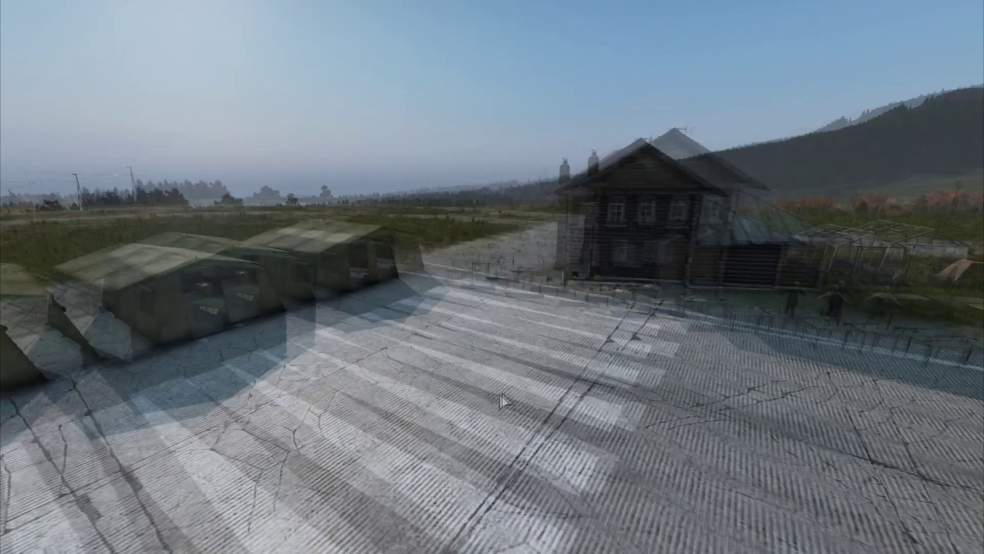
{"action": "right_click_drag", "start_coordinate": [500, 393], "coordinate": [595, 379]}
{"action": "key", "text": "s"}
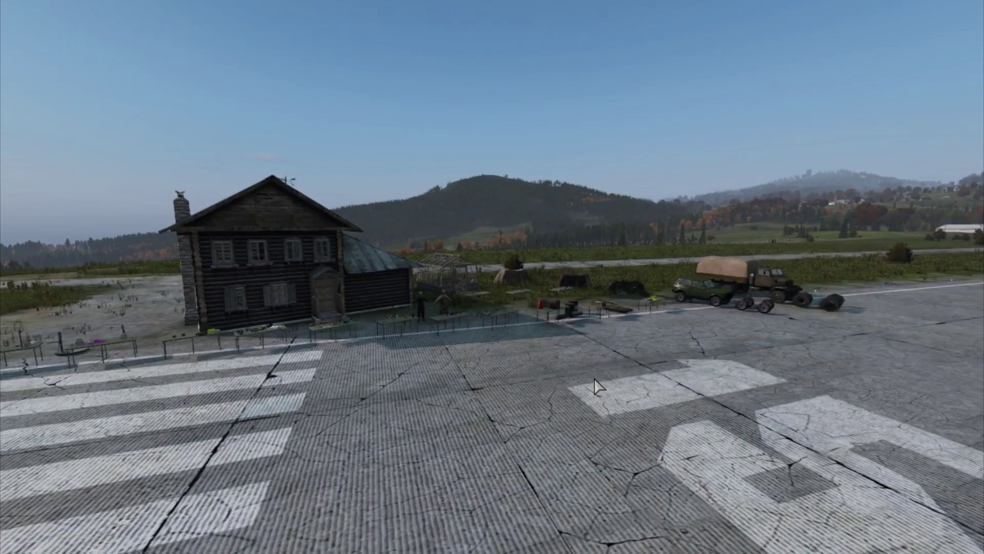
- Show the editor interface again and review the available import formats without importing anything
{"action": "key", "text": "y"}
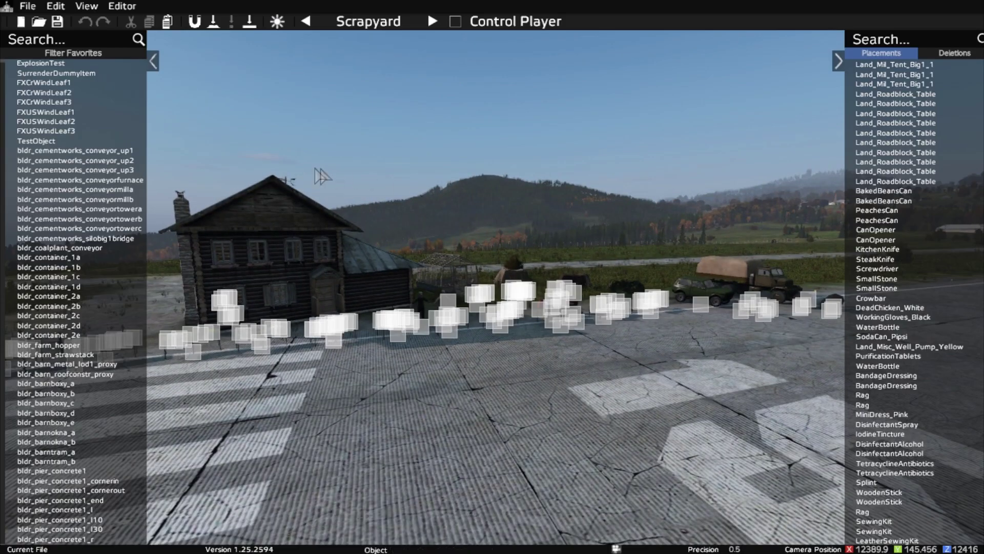
{"action": "left_click", "coordinate": [27, 6]}
{"action": "mouse_move", "coordinate": [129, 112]}
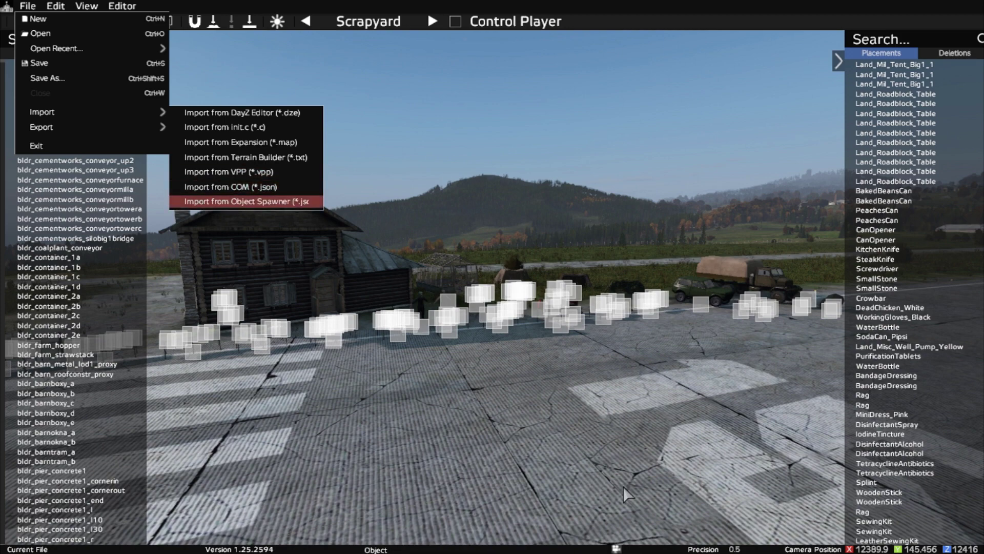
{"action": "left_click", "coordinate": [572, 451]}
- Examine the placed green car, truck and loose wheels beside the runway from above
{"action": "right_click_drag", "start_coordinate": [572, 451], "coordinate": [596, 428]}
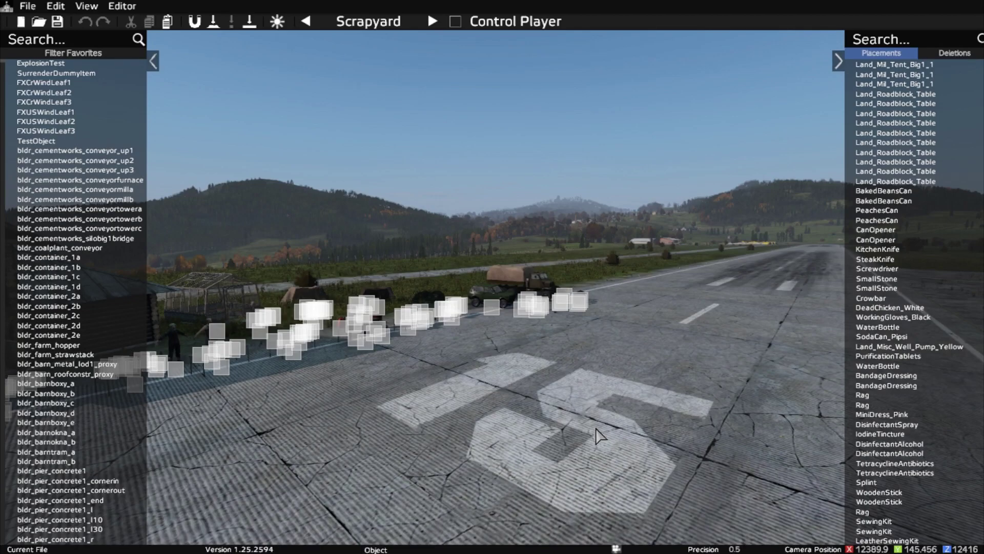
{"action": "key", "text": "w"}
{"action": "right_click_drag", "start_coordinate": [595, 428], "coordinate": [469, 487]}
{"action": "key", "text": "d"}
{"action": "key", "text": "d"}
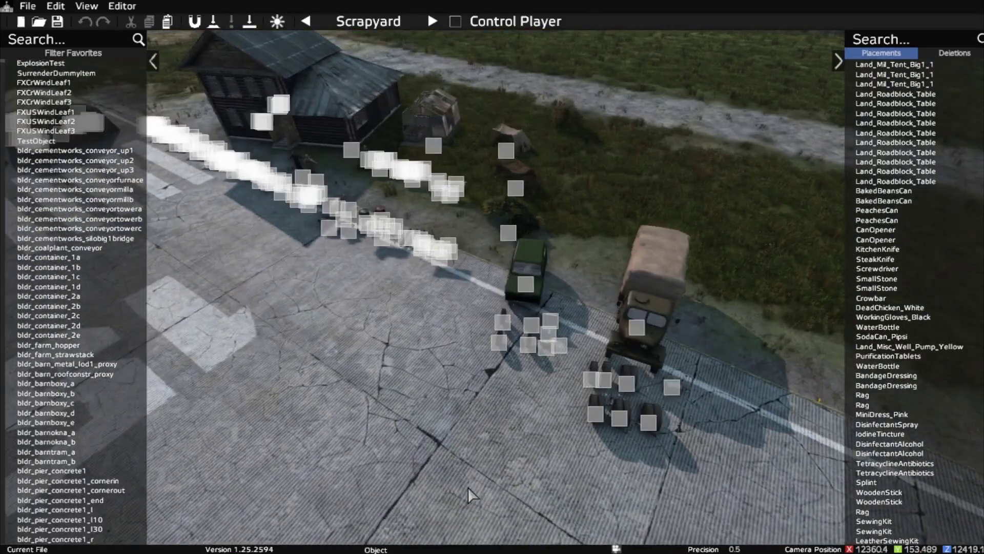
- Look over the file commands, close them and view the runway toward the house and tents
{"action": "left_click", "coordinate": [28, 5]}
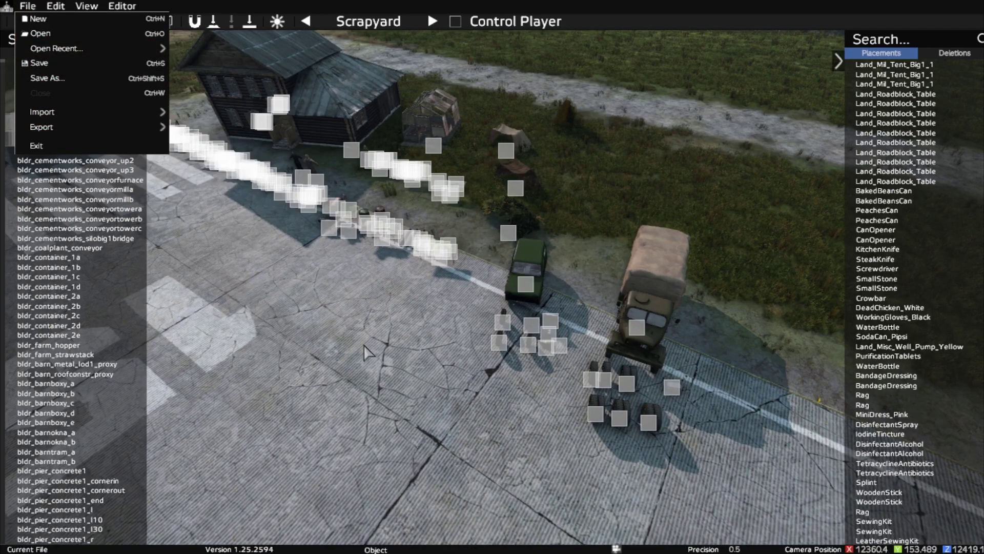
{"action": "left_click", "coordinate": [324, 344]}
{"action": "right_click_drag", "start_coordinate": [324, 343], "coordinate": [277, 325]}
{"action": "key", "text": "w"}
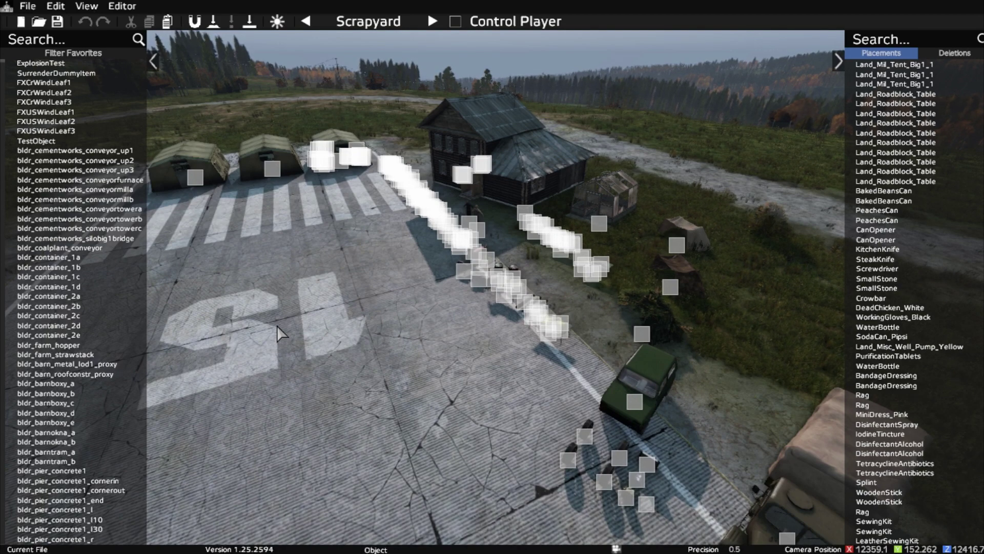
- Show the DayZ Editor (*.dze) import file list and close it without importing a file
{"action": "left_click", "coordinate": [28, 6]}
{"action": "mouse_move", "coordinate": [98, 113]}
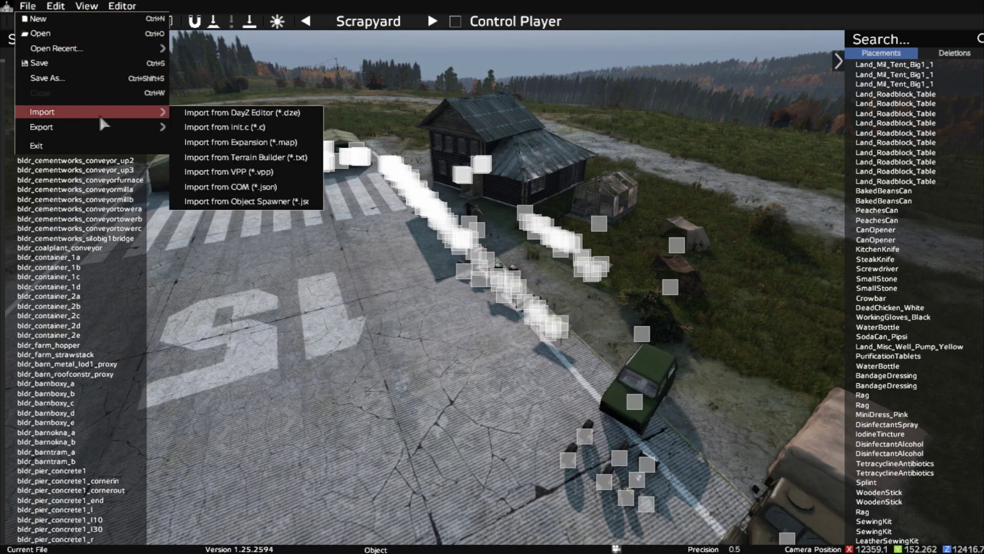
{"action": "left_click", "coordinate": [209, 115]}
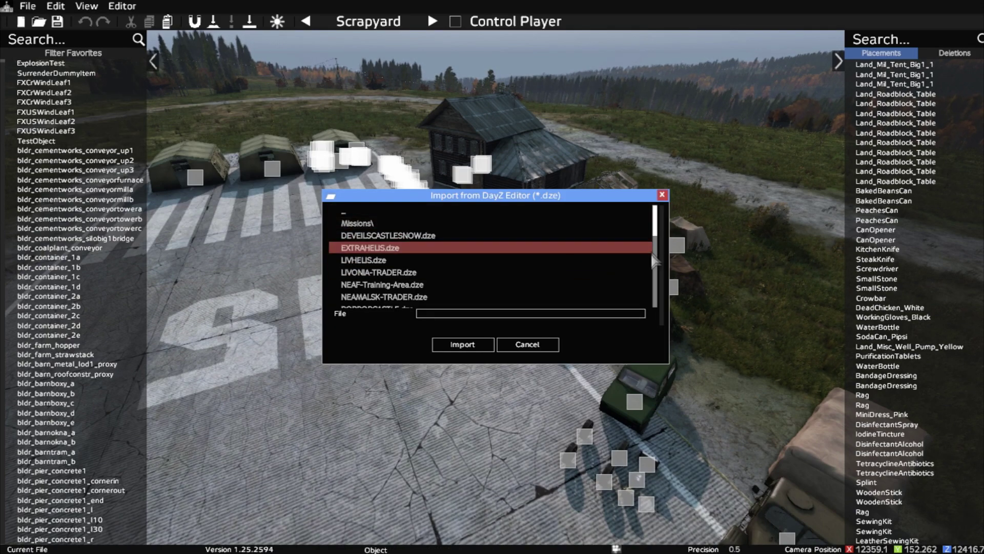
{"action": "left_click", "coordinate": [662, 195]}
- Frame the whole training area from above and hide the editor interface to inspect the layout unobstructed
{"action": "key", "text": "w"}
{"action": "key", "text": "a"}
{"action": "right_click_drag", "start_coordinate": [389, 238], "coordinate": [423, 235]}
{"action": "key", "text": "s"}
{"action": "key", "text": "q"}
{"action": "key", "text": "a"}
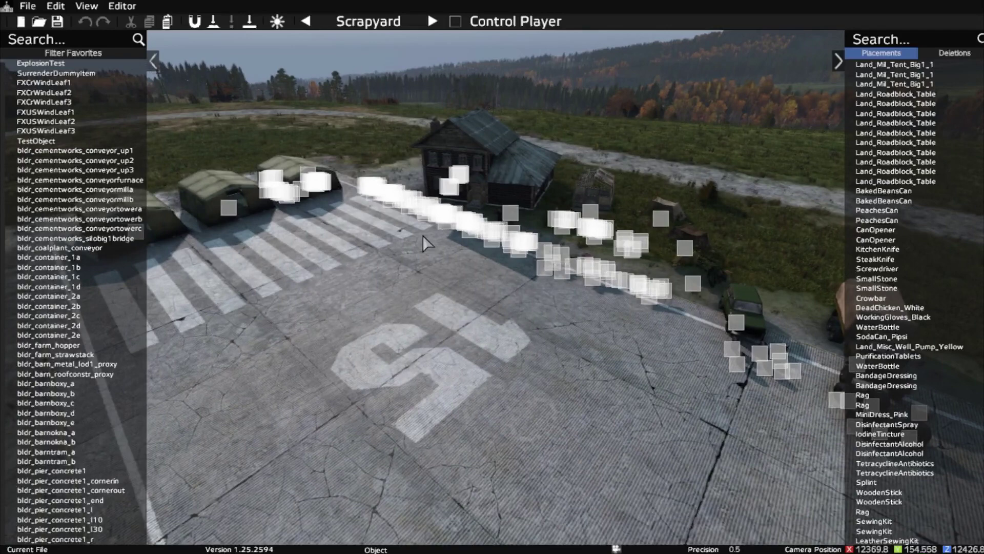
{"action": "key", "text": "y"}
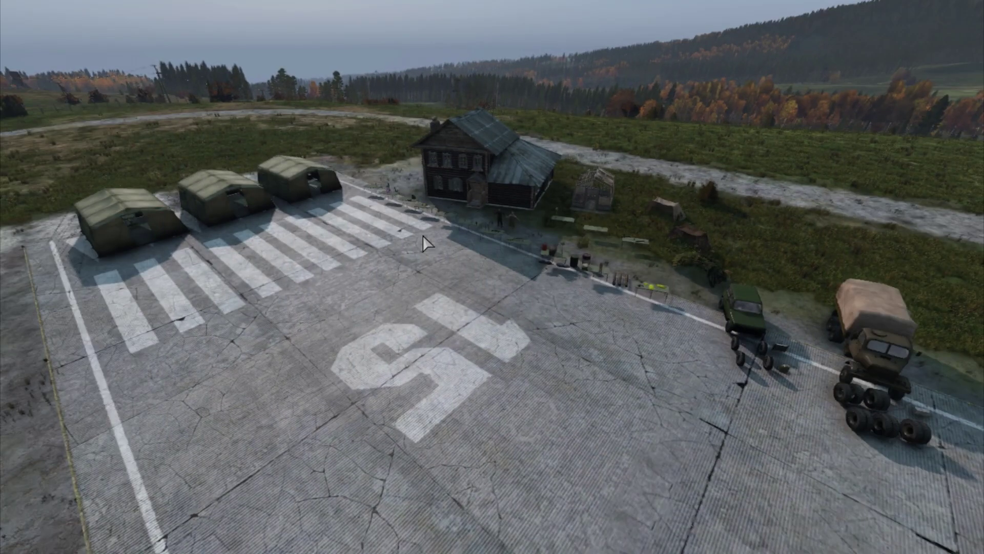